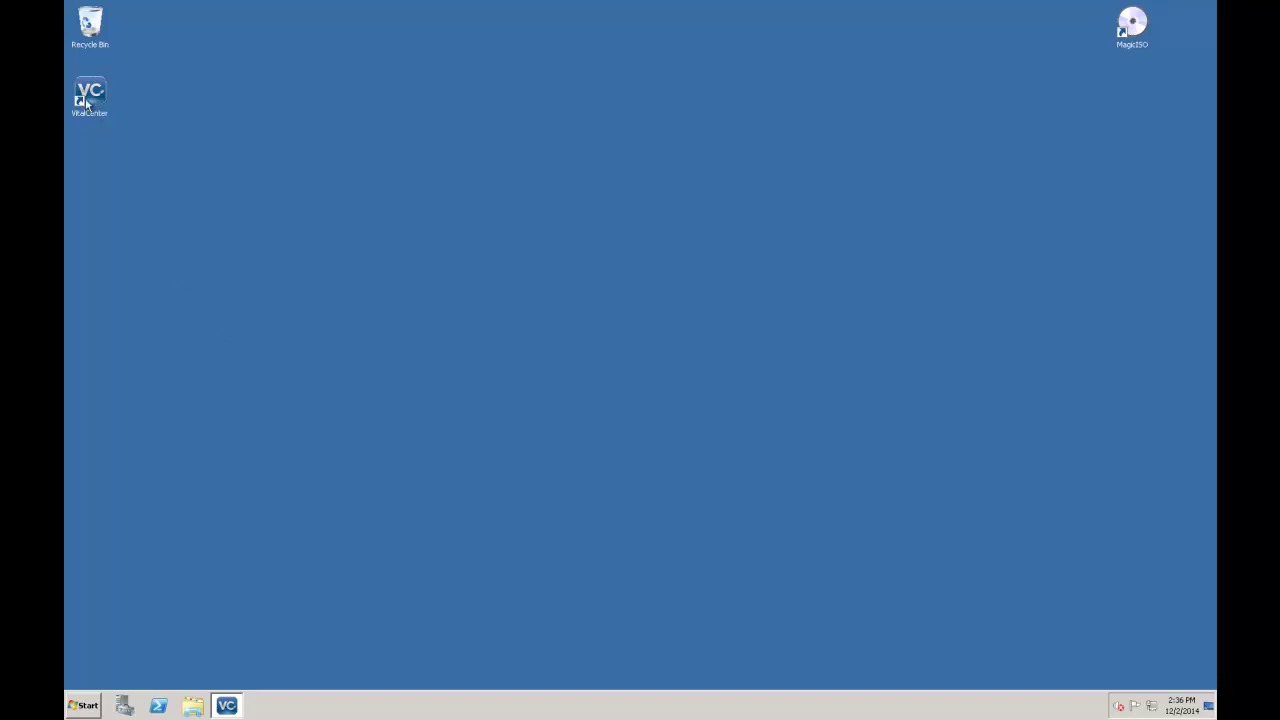
Bring up the locked VitalCenter window and unlock it with the Windows account password.
click(227, 709)
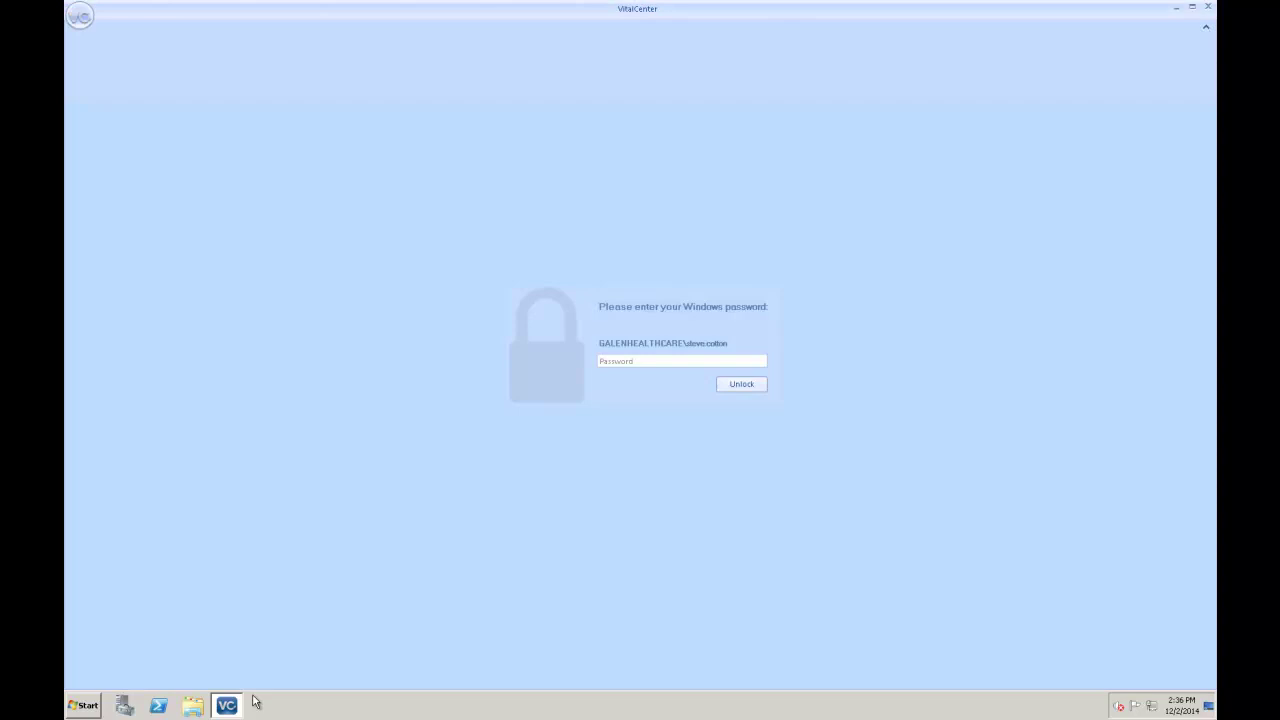
click(625, 360)
text(**********)
key(Return)
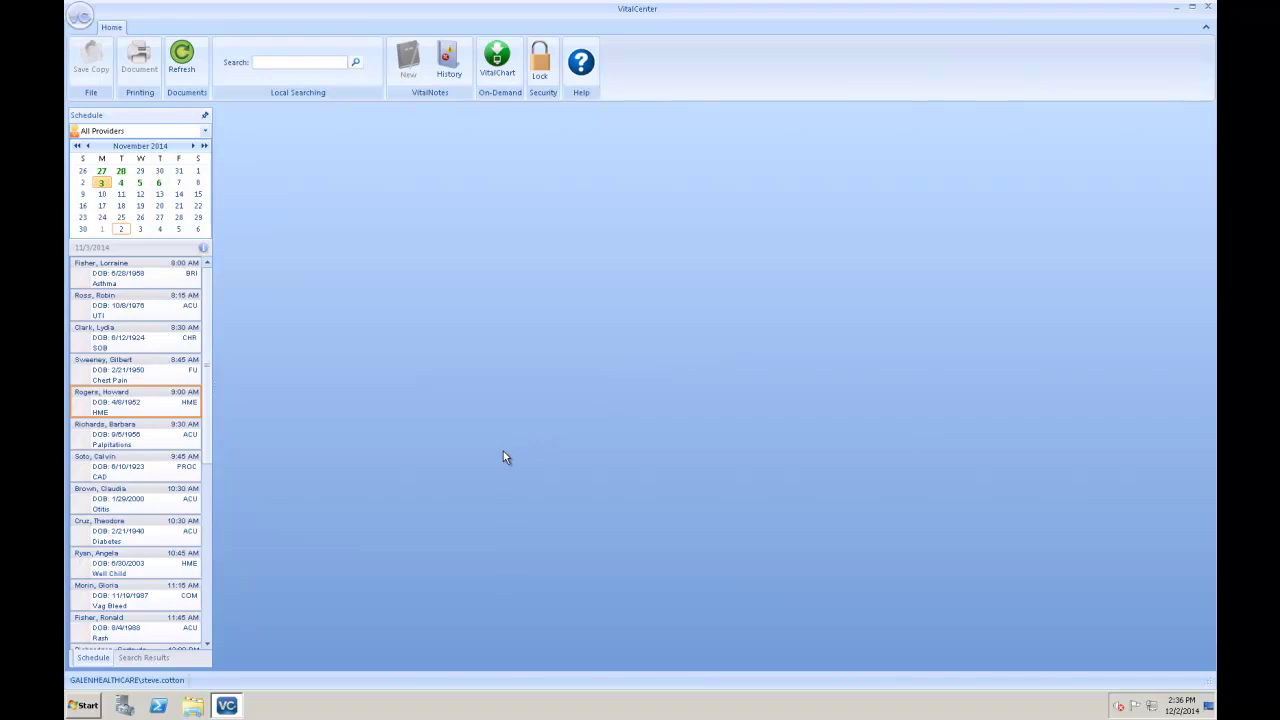
Check which providers are available for filtering the schedule, leaving All Providers selected.
click(205, 132)
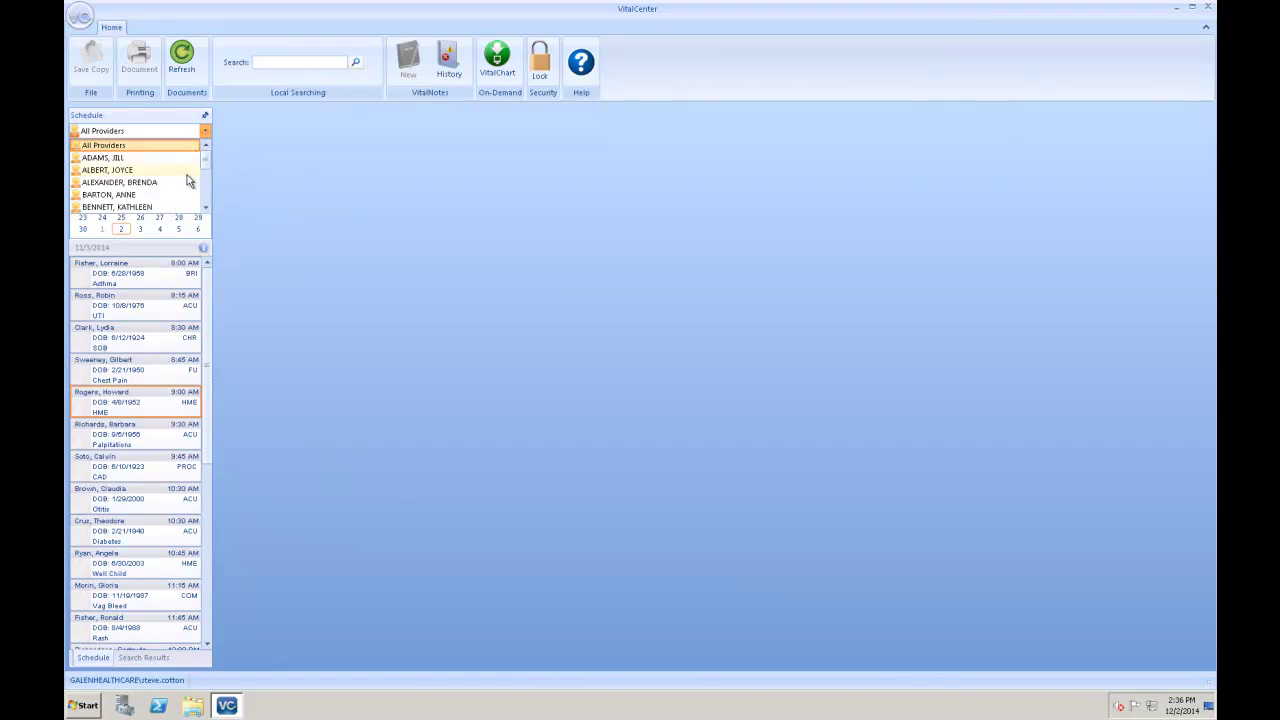
click(293, 205)
mouse_move(118, 190)
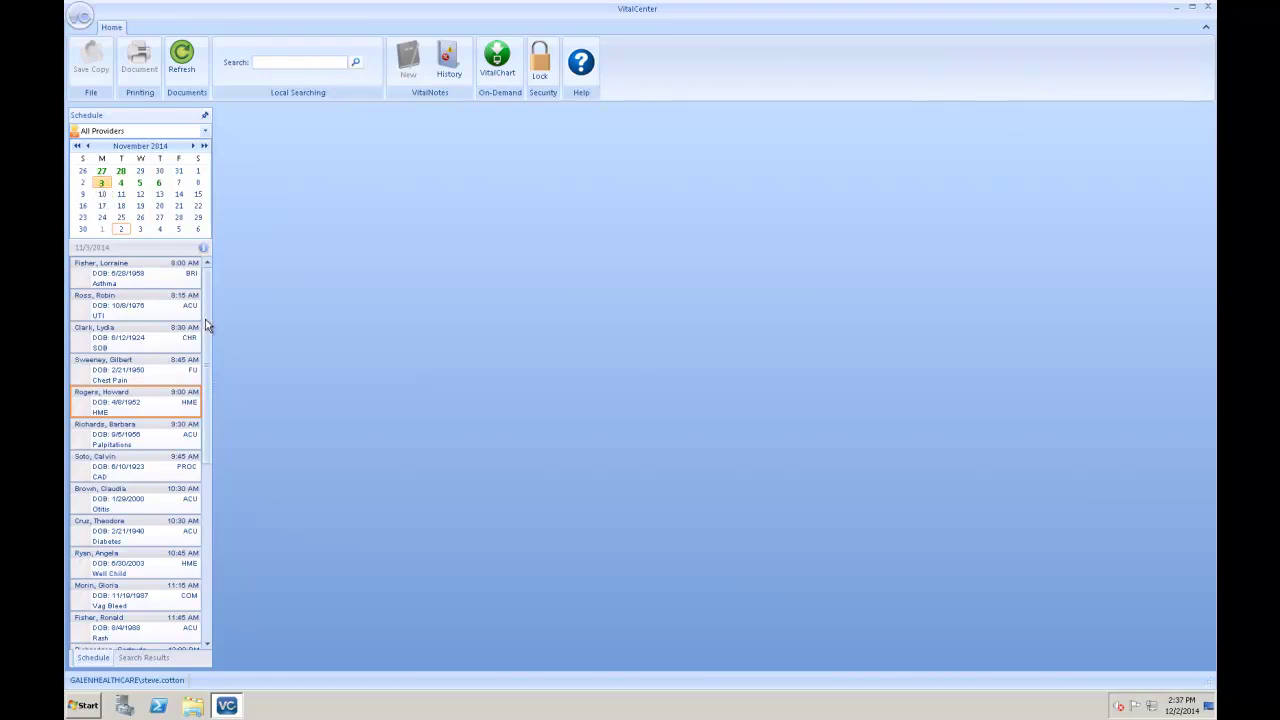
Browse the 11/3/2014 schedule and open the VitalChart for the 11:45 AM rash appointment.
scroll(210, 302, down, 1)
scroll(210, 305, down, 1)
scroll(210, 307, down, 1)
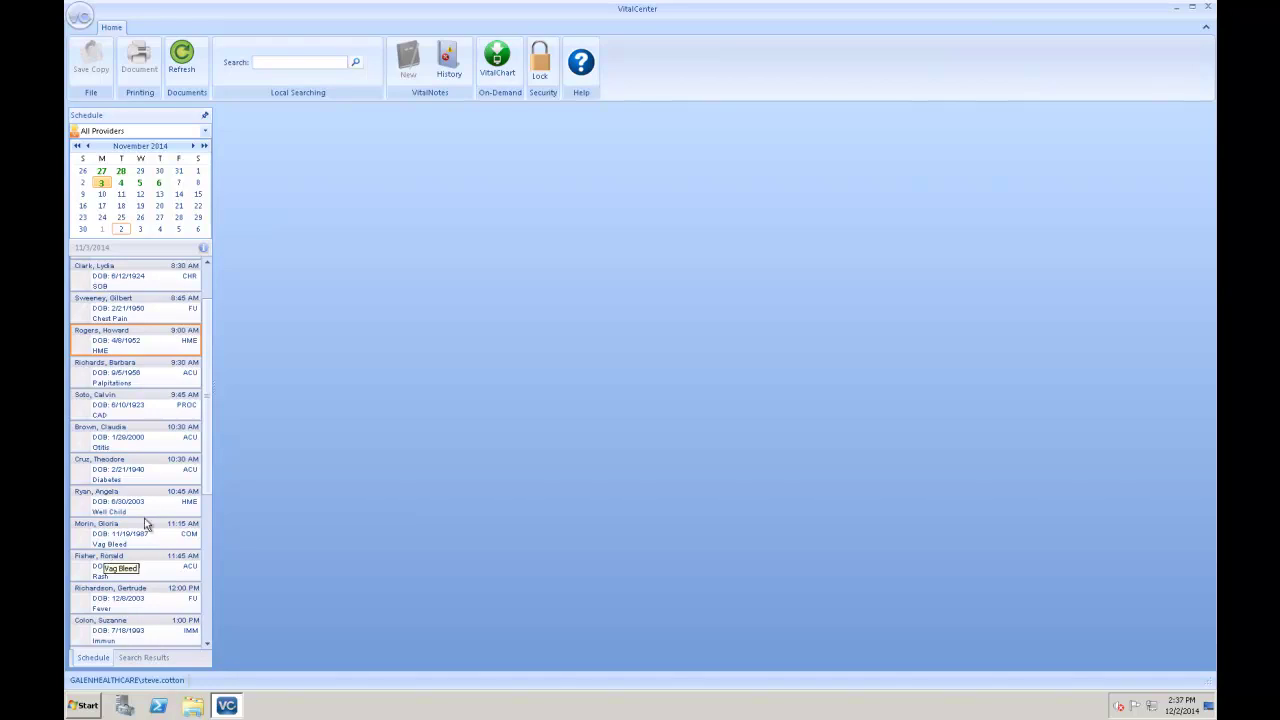
drag(206, 469, 207, 438)
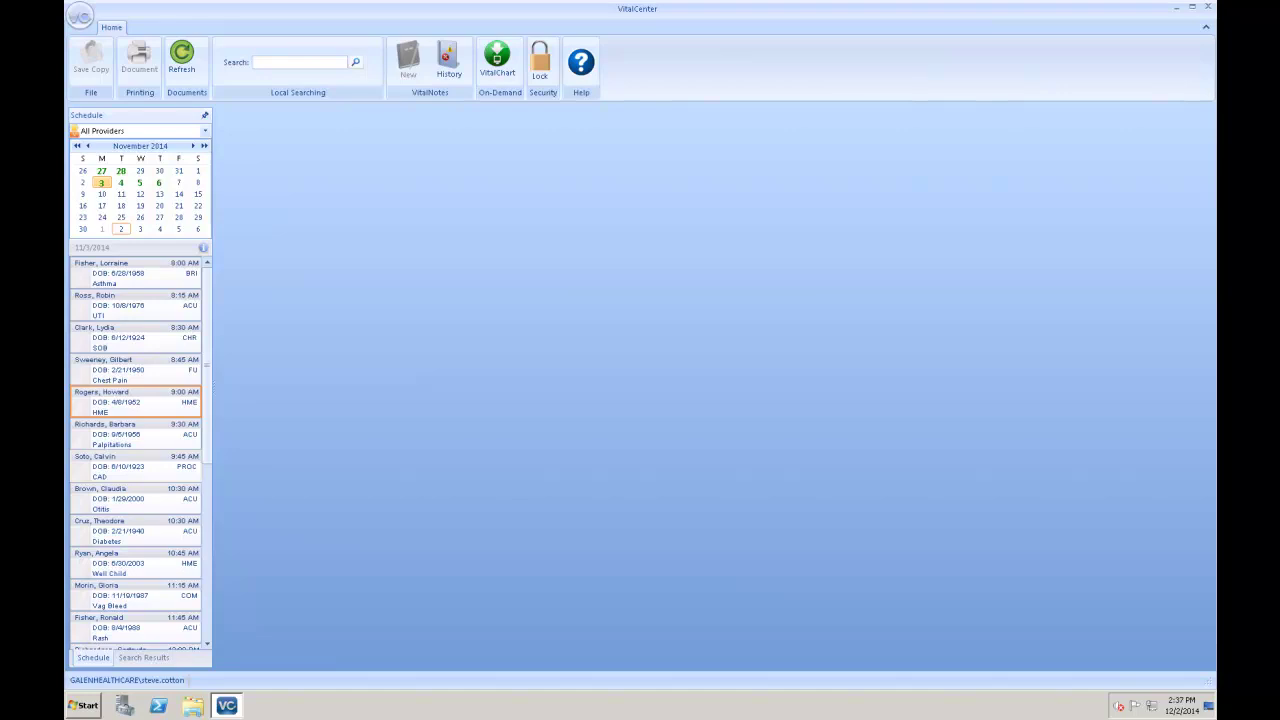
double_click(122, 627)
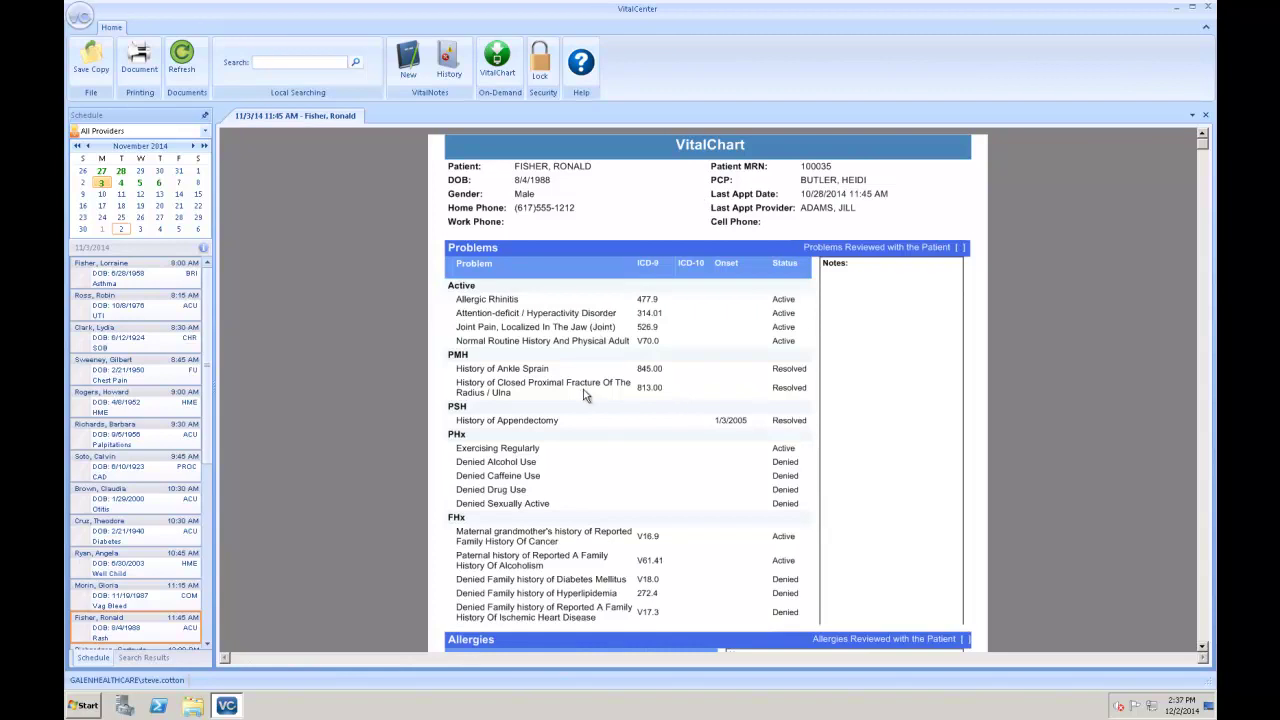
Examine the patient's VitalChart from problems and allergies through medications, vitals, results, orders, tasks and notes, then return to its beginning.
click(1203, 650)
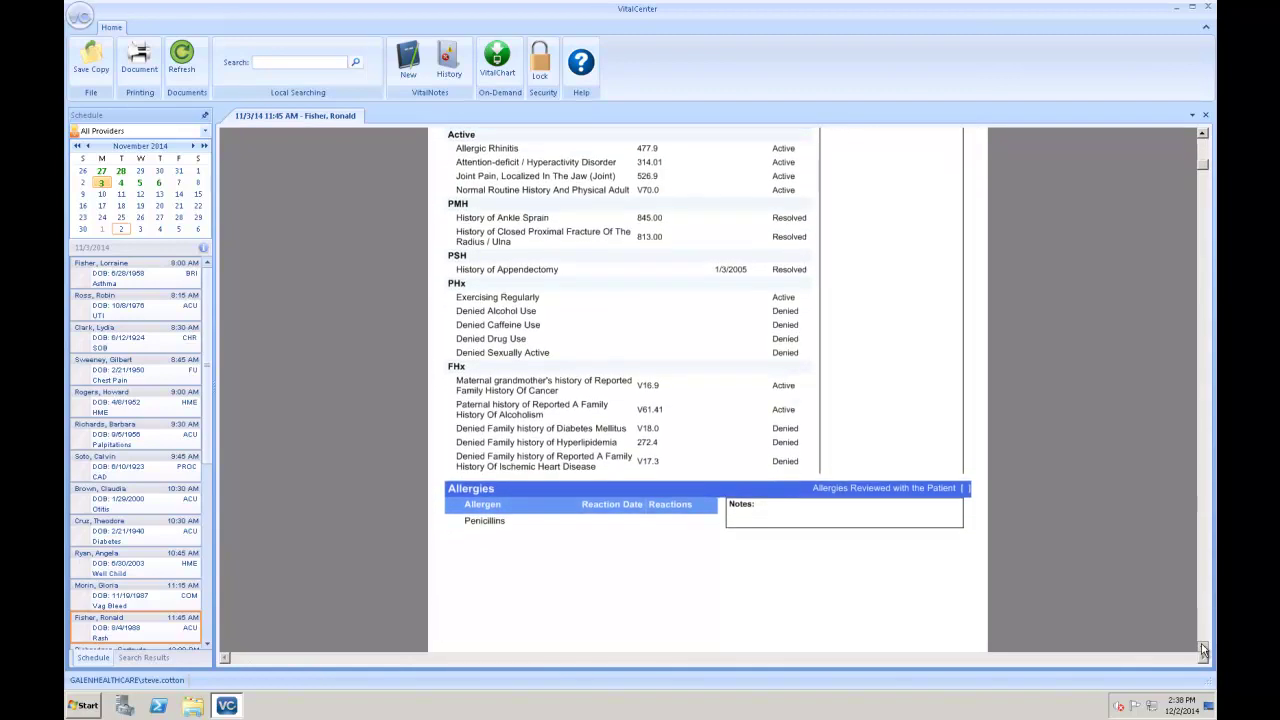
click(1203, 650)
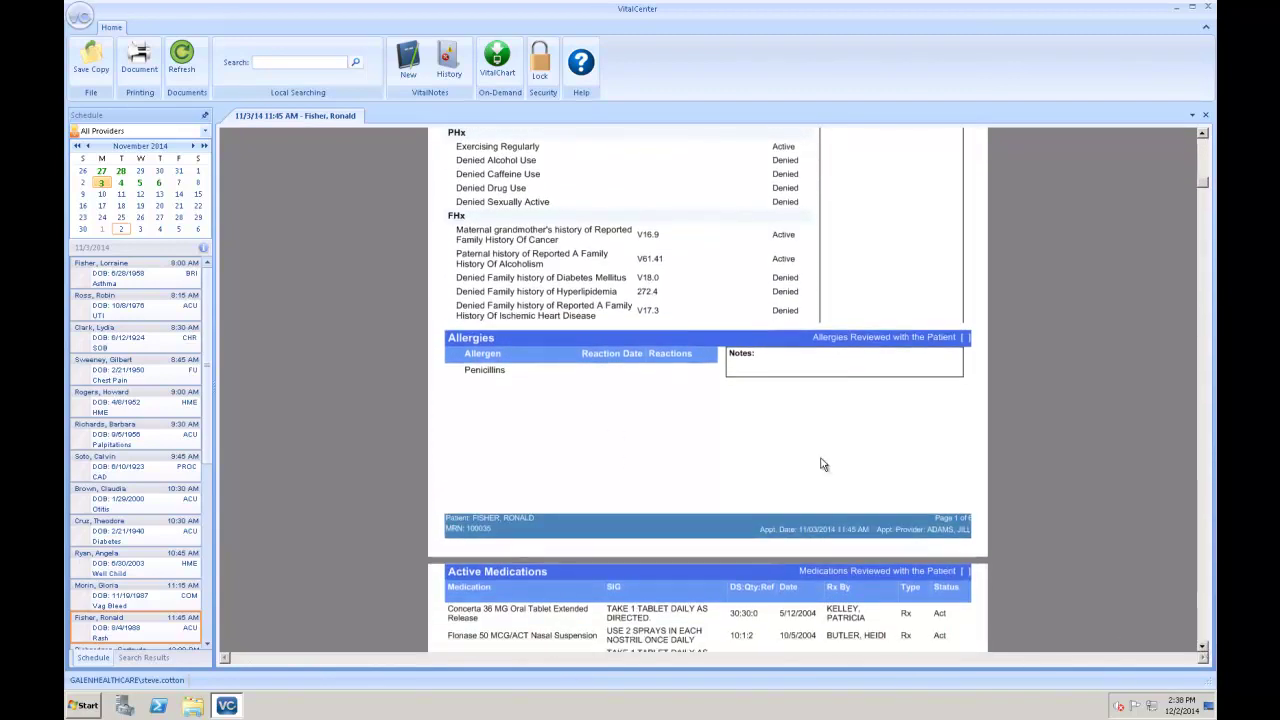
click(1203, 650)
click(1203, 650)
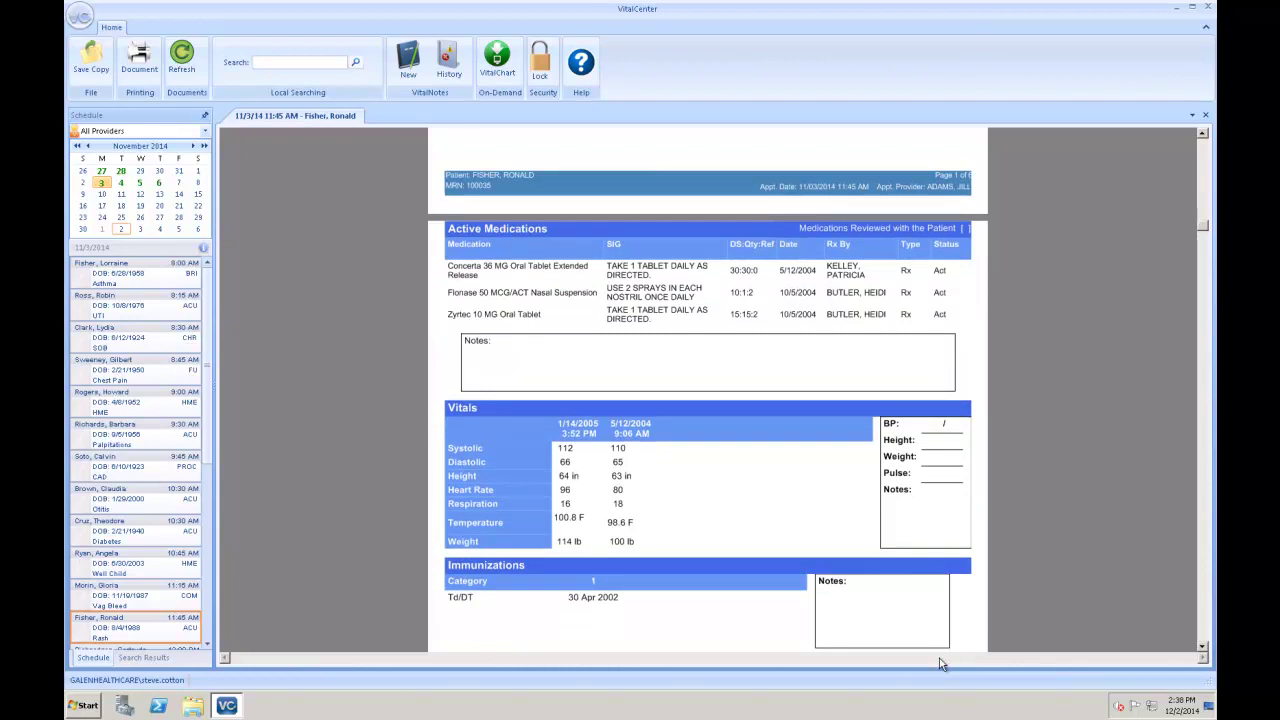
scroll(940, 663, down, 5)
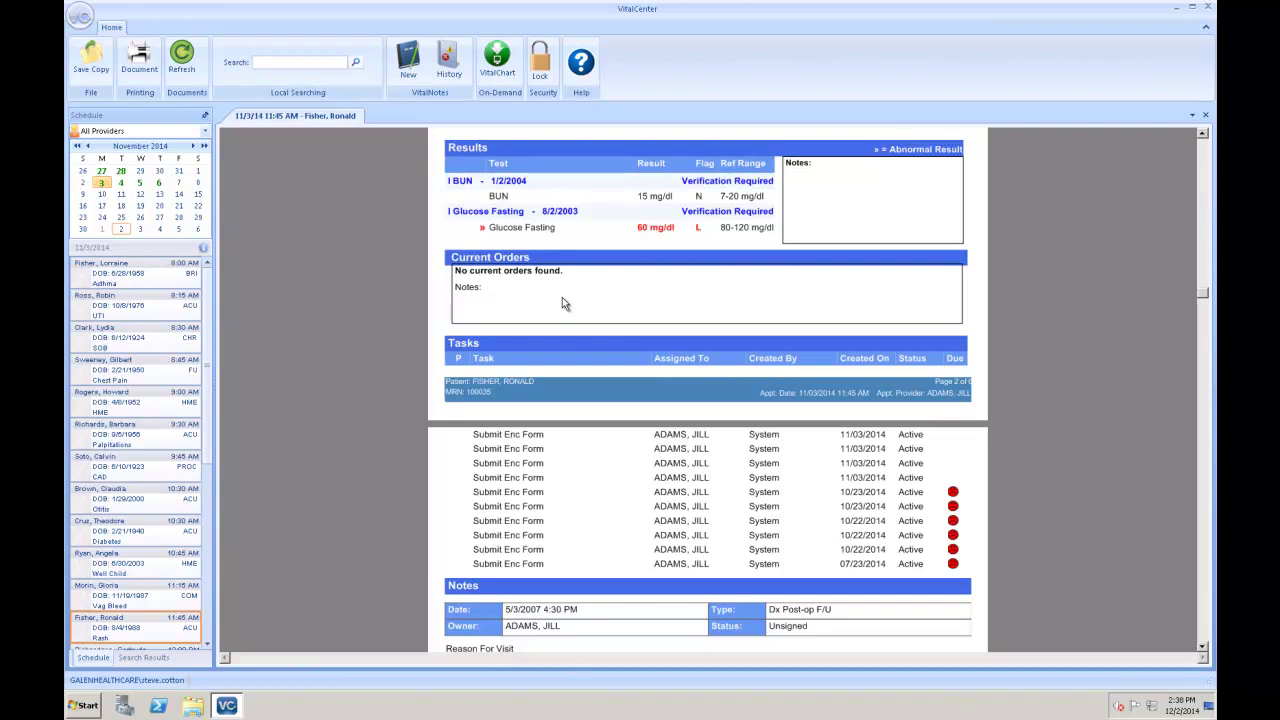
click(1203, 646)
click(1203, 648)
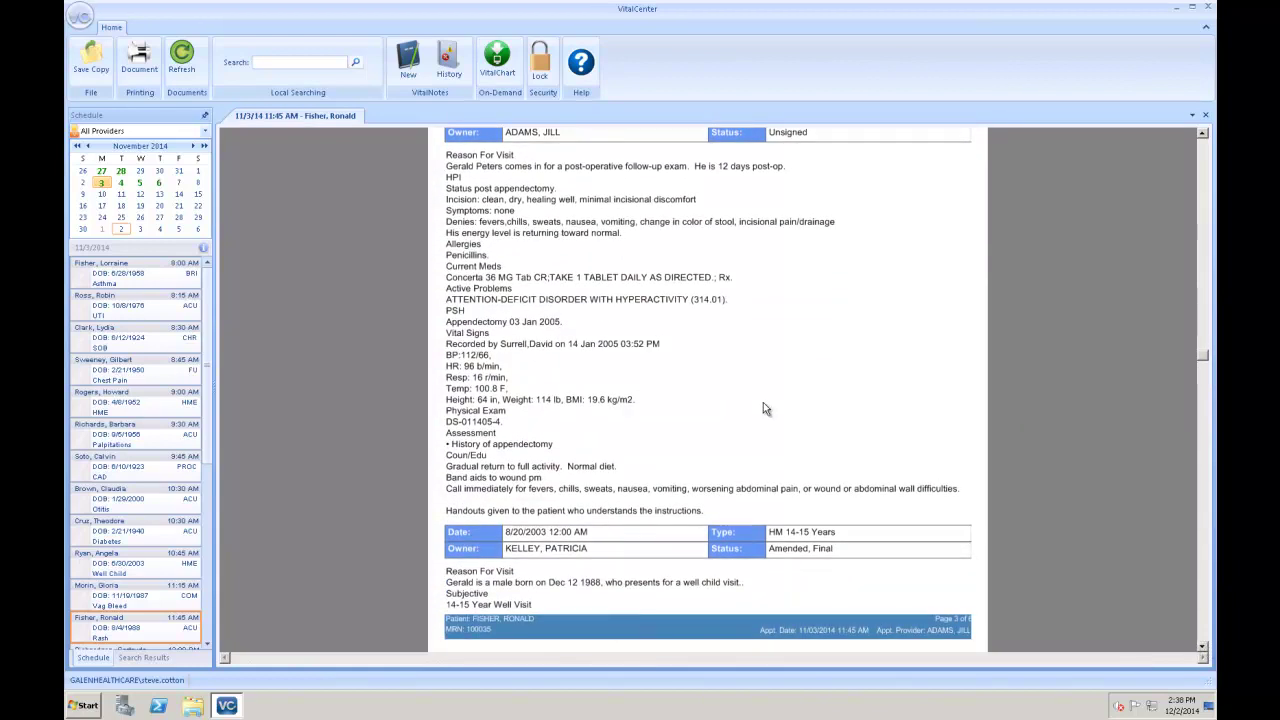
scroll(763, 402, up, 3)
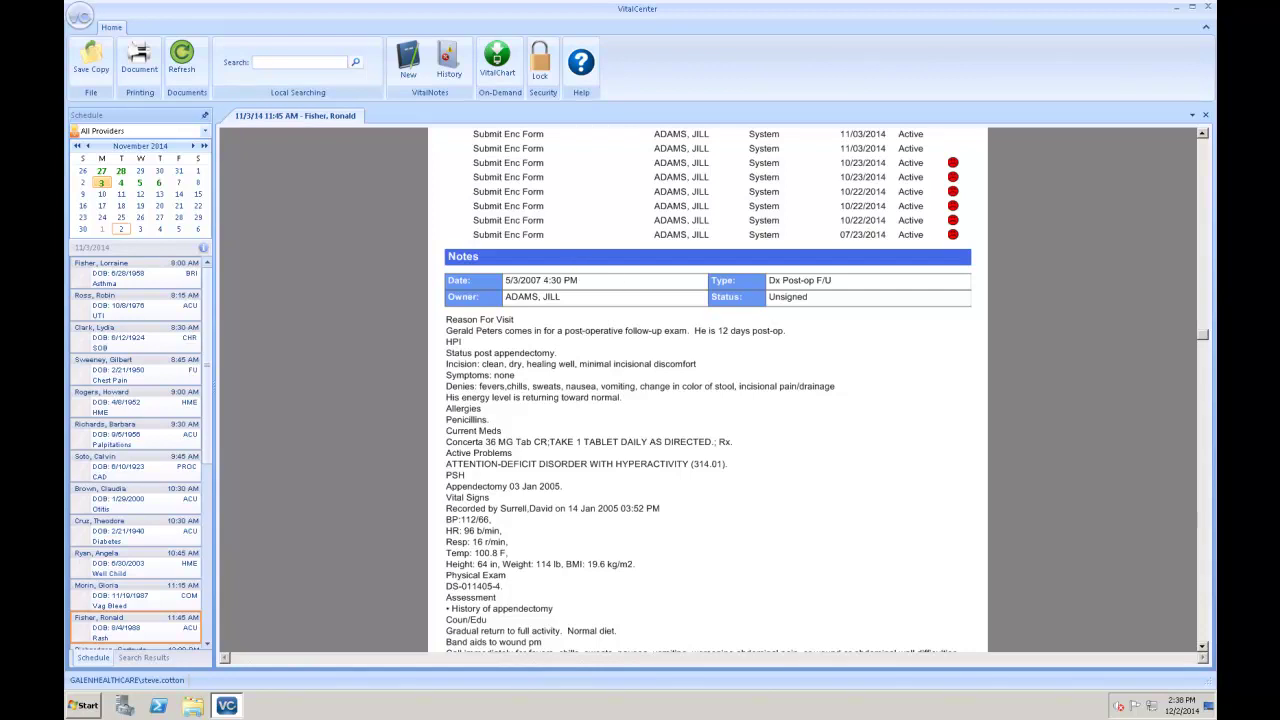
drag(1207, 337, 1210, 140)
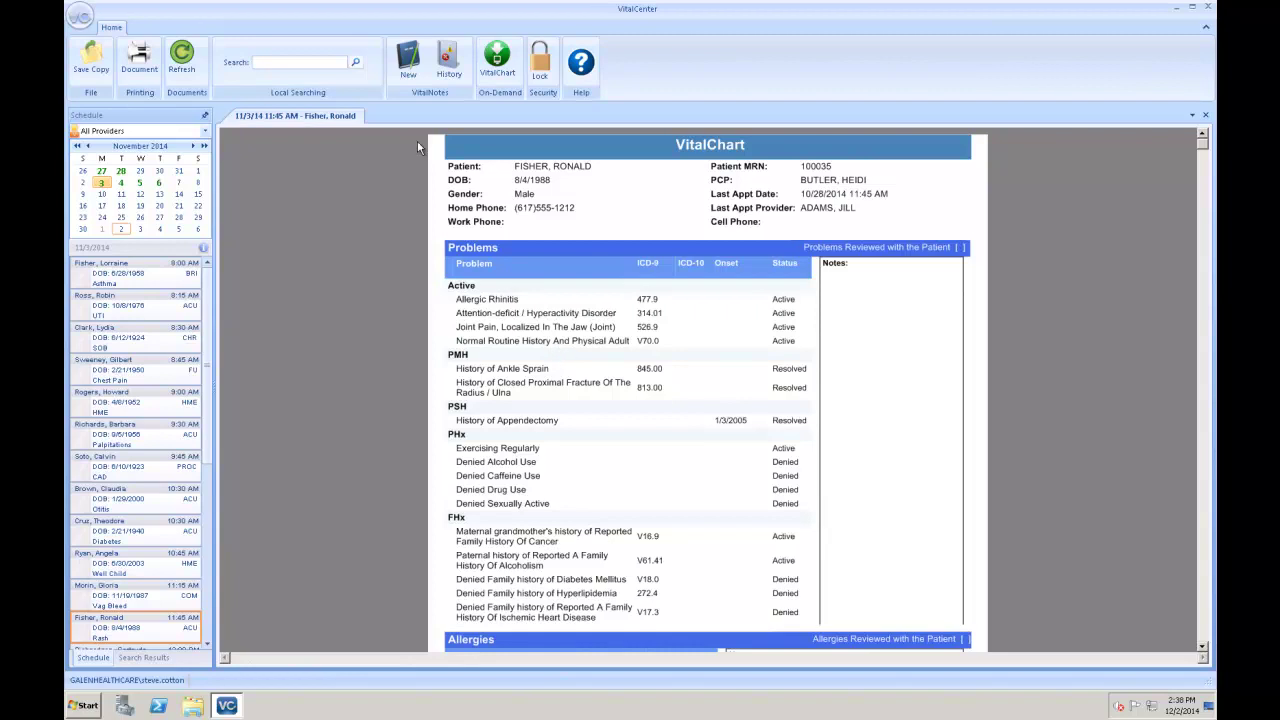
Create a new VitalNote for the patient with the Follow Up template and enter "Cough" as the chief complaint.
click(410, 62)
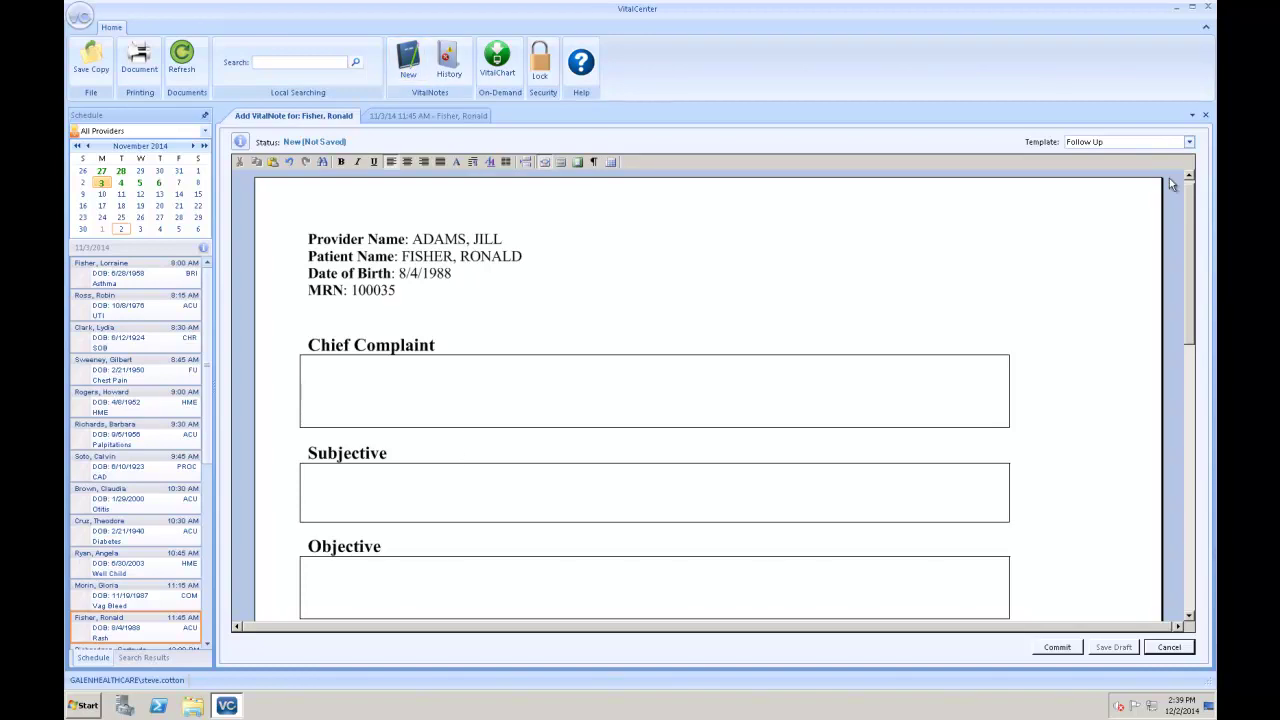
click(1189, 142)
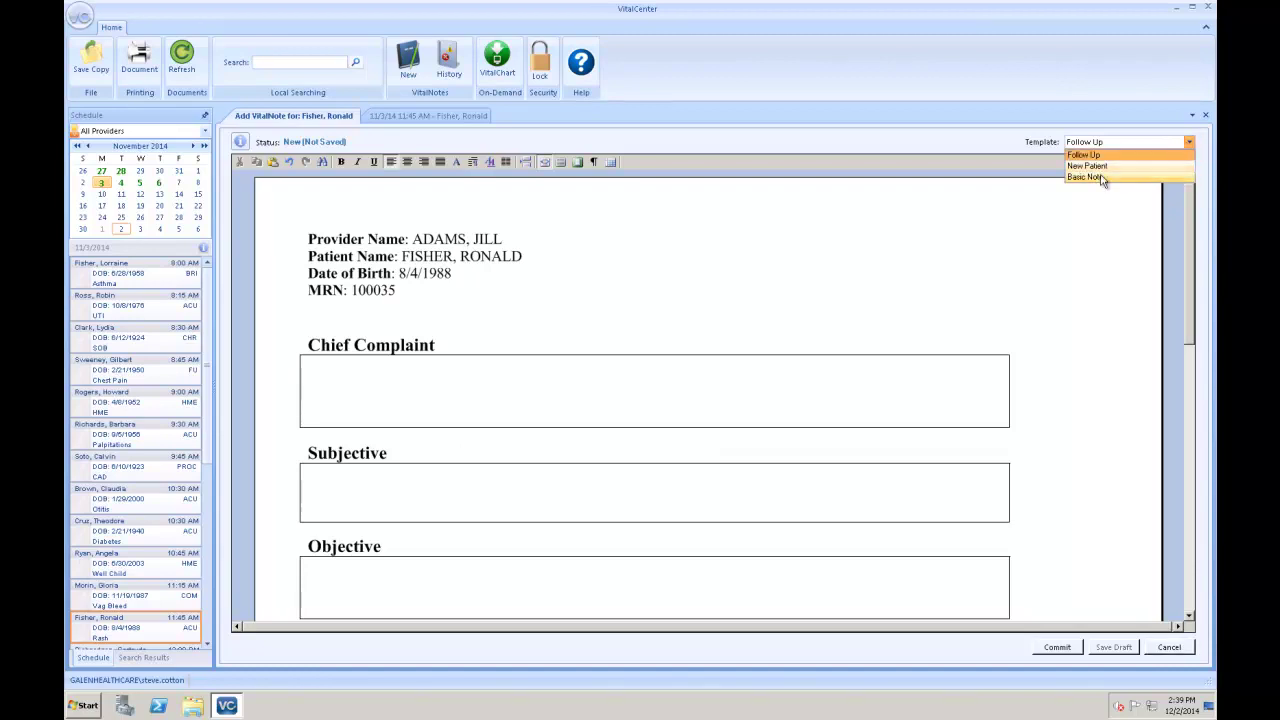
click(457, 400)
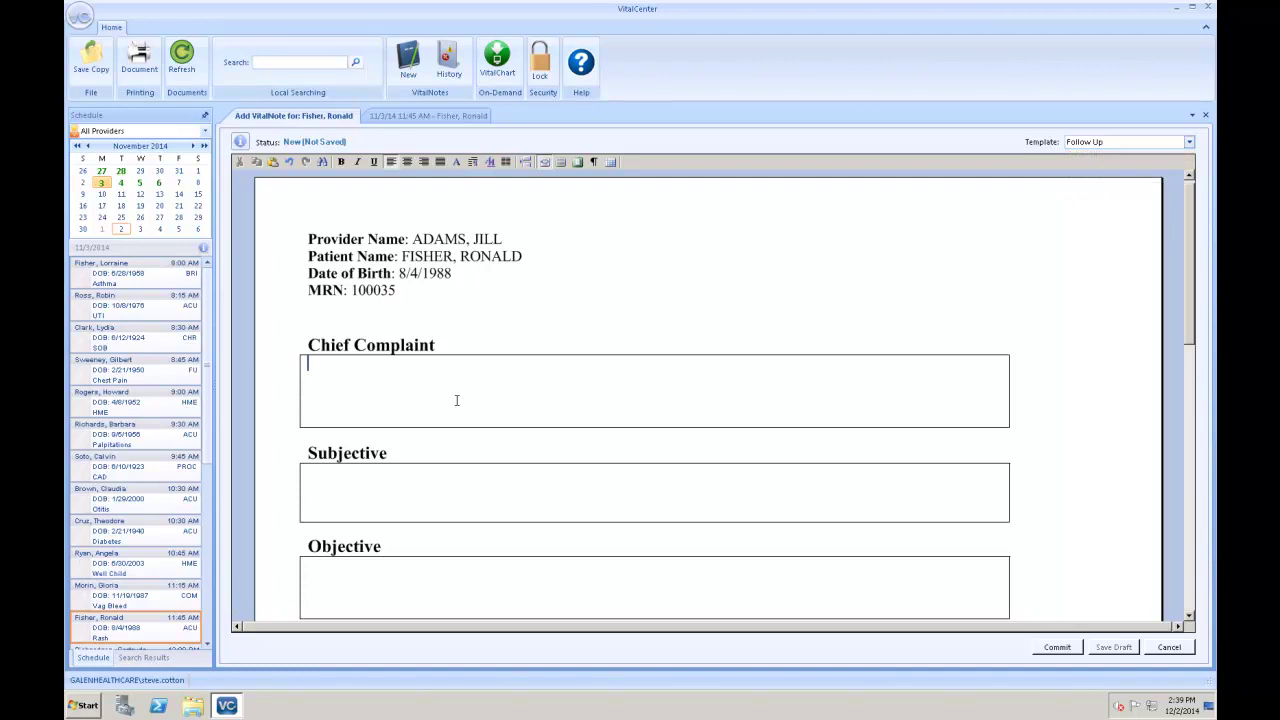
text(Cough)
Open the note history and reopen the first saved VitalNote, placing the cursor in its Subjective section.
click(447, 62)
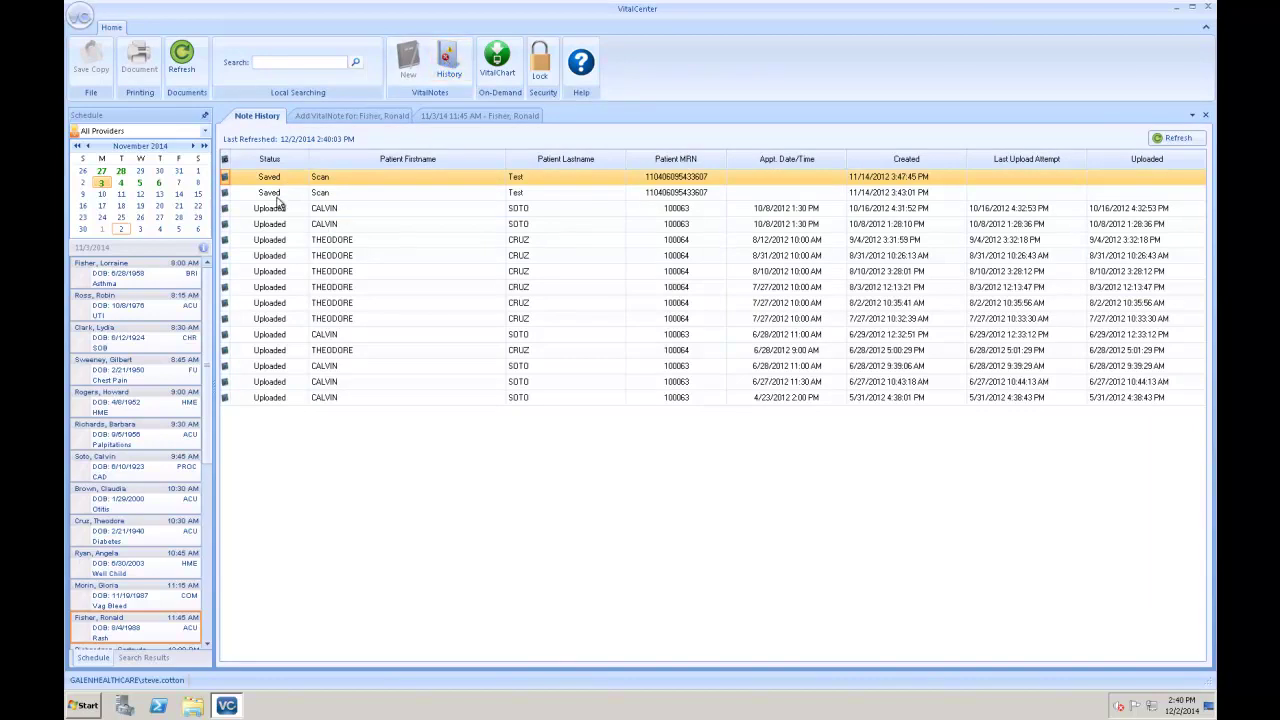
double_click(380, 179)
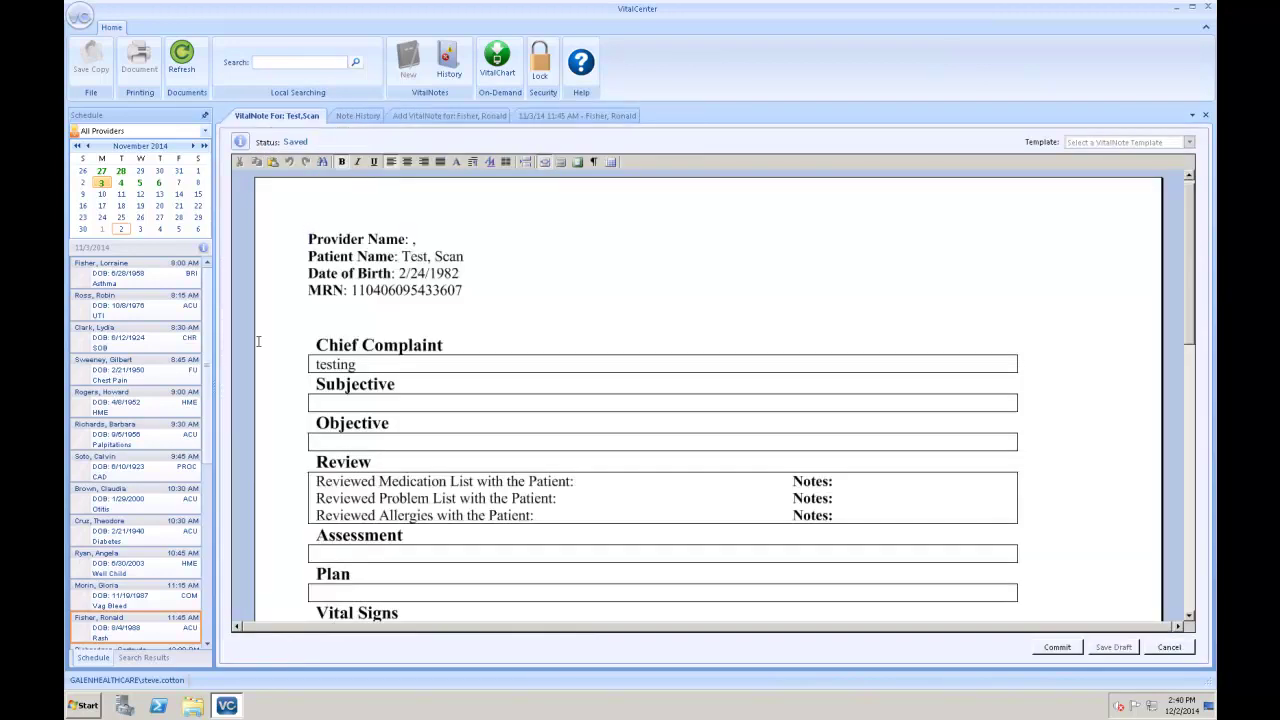
click(322, 401)
Request an On-Demand VitalChart by searching for the patient's last name and retrieving the chart of the first match.
click(497, 70)
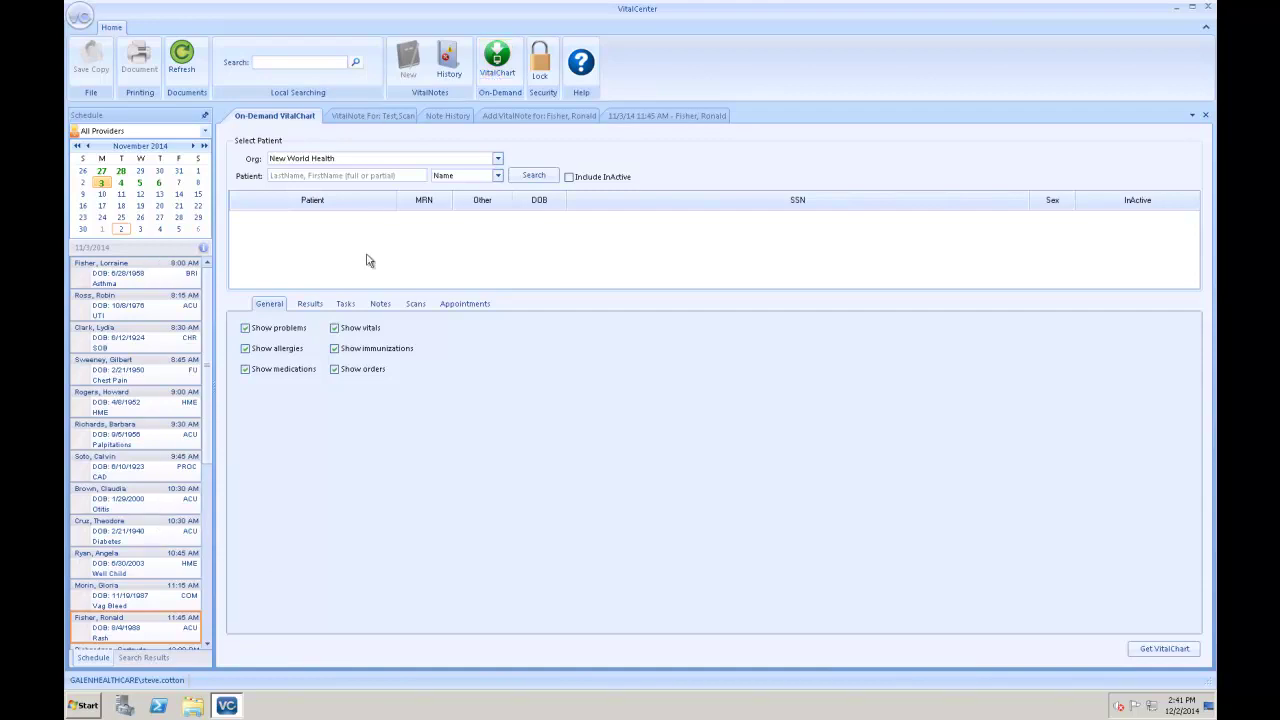
click(318, 178)
text(fisher)
key(Return)
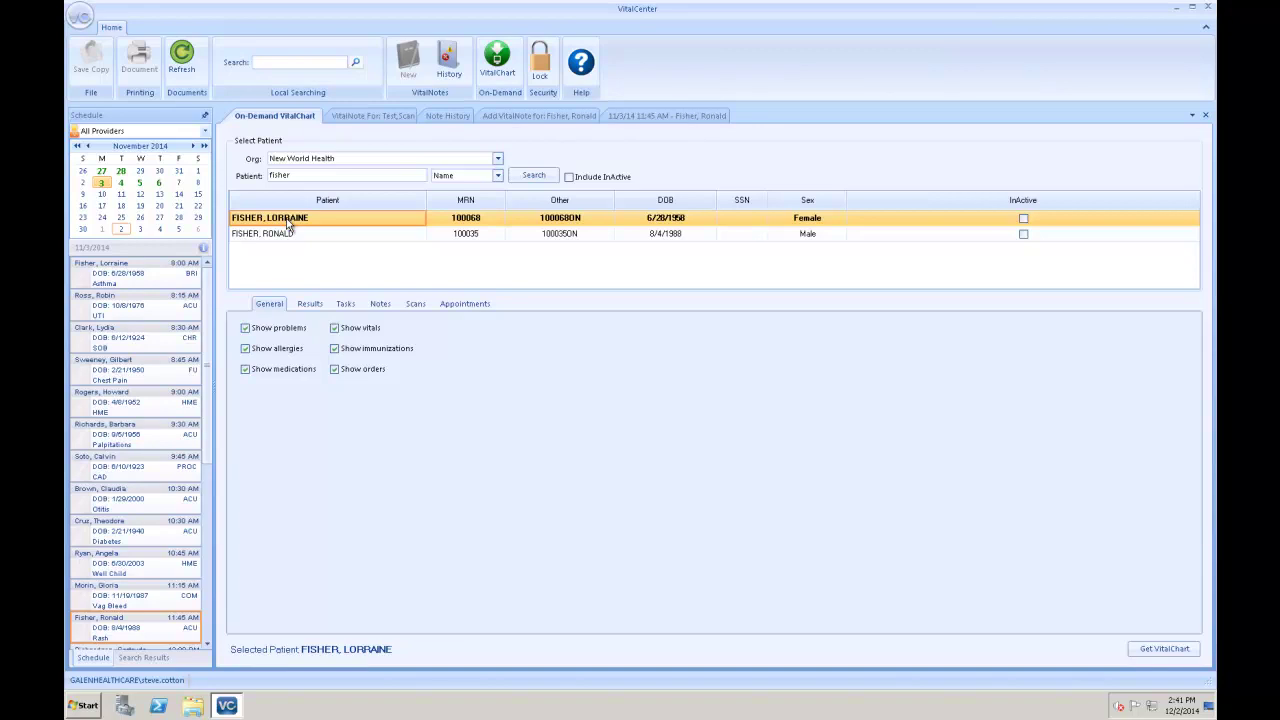
click(1159, 652)
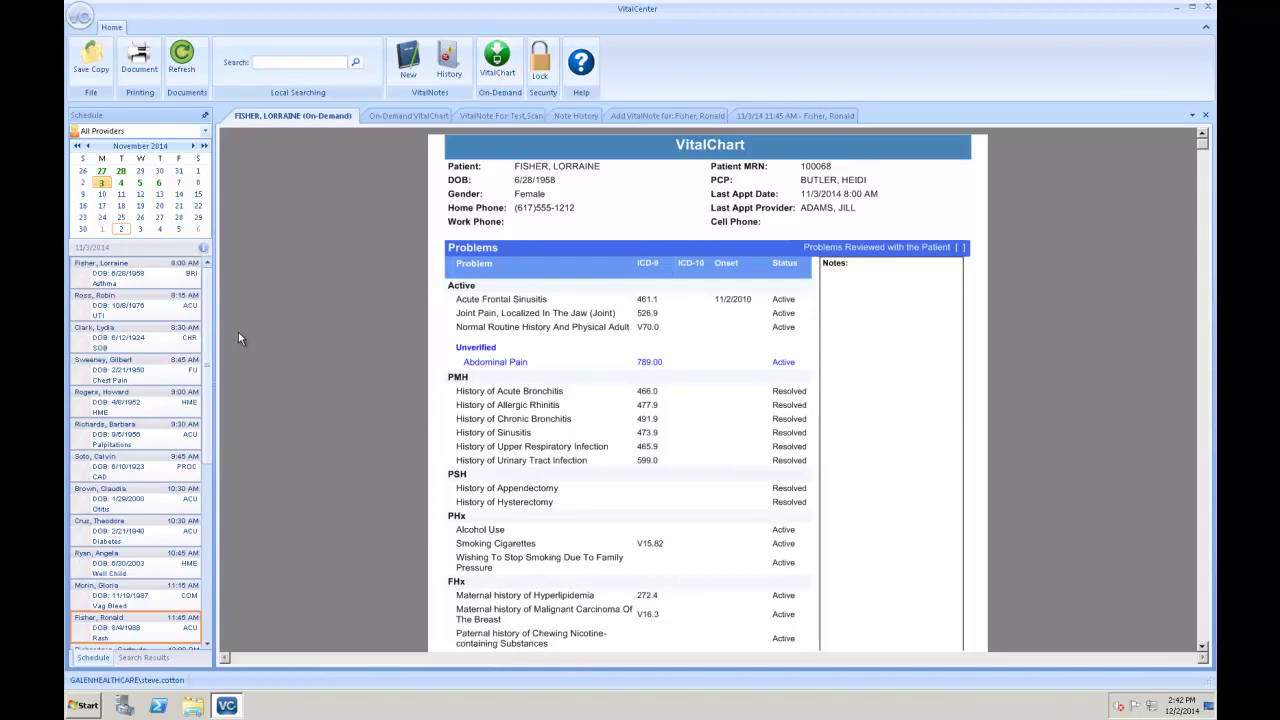
Start saving a PDF copy of the on-demand chart, enable encryption with a password, and cancel the save.
click(88, 62)
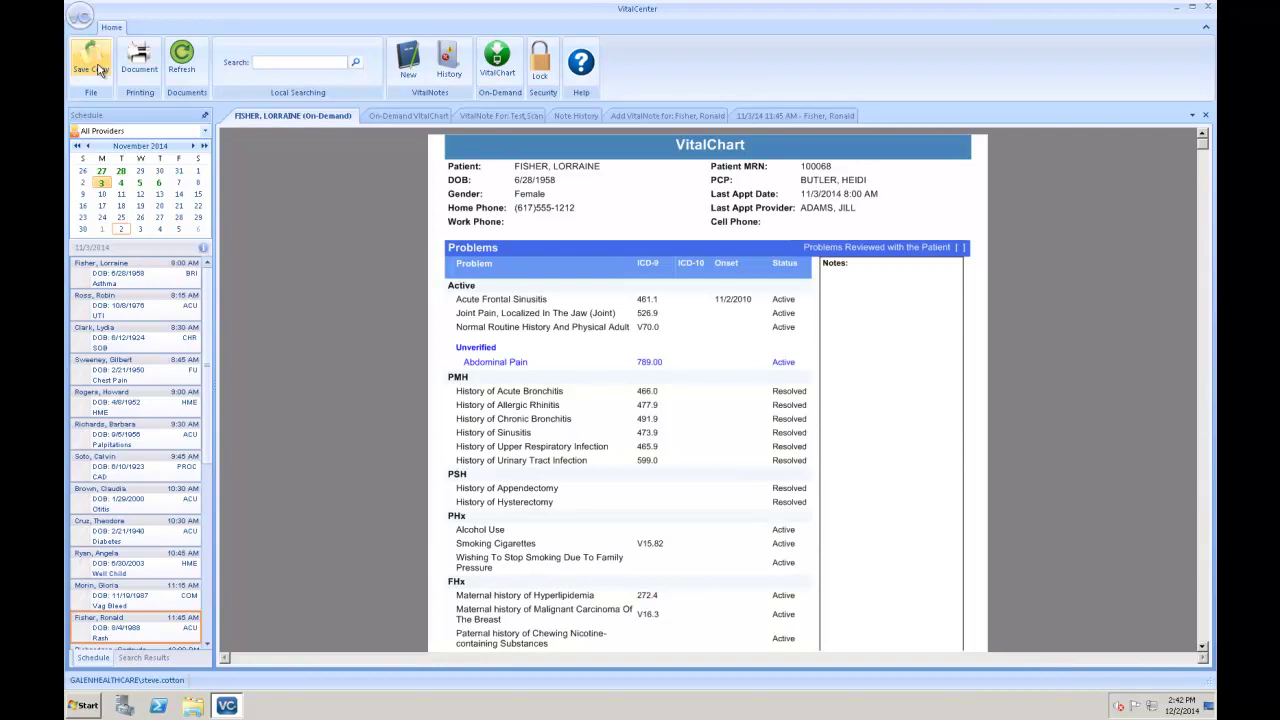
click(97, 66)
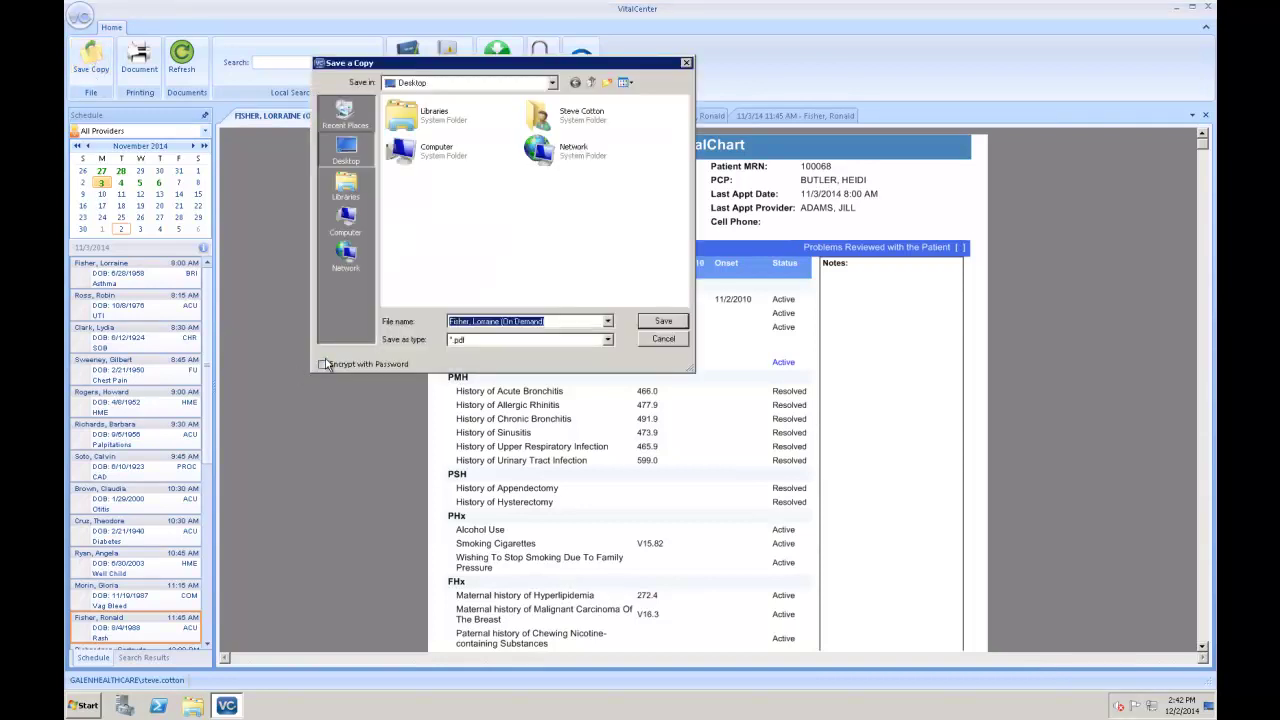
click(323, 366)
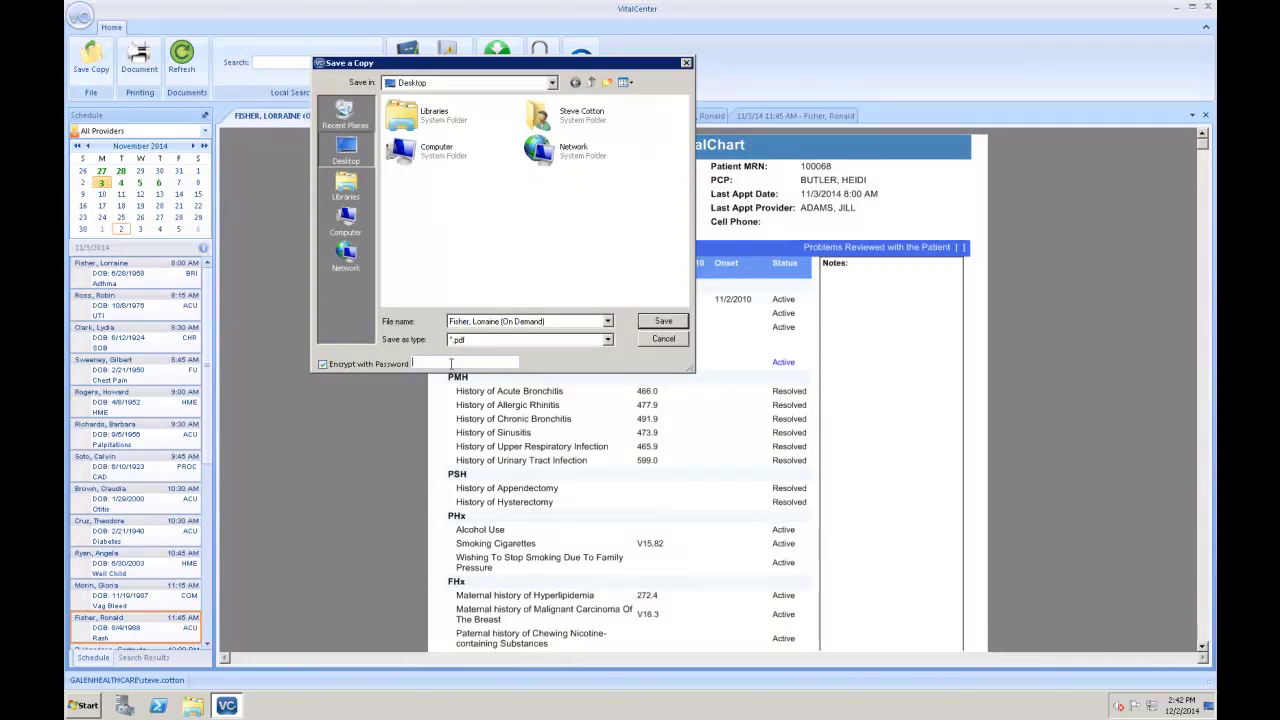
click(661, 339)
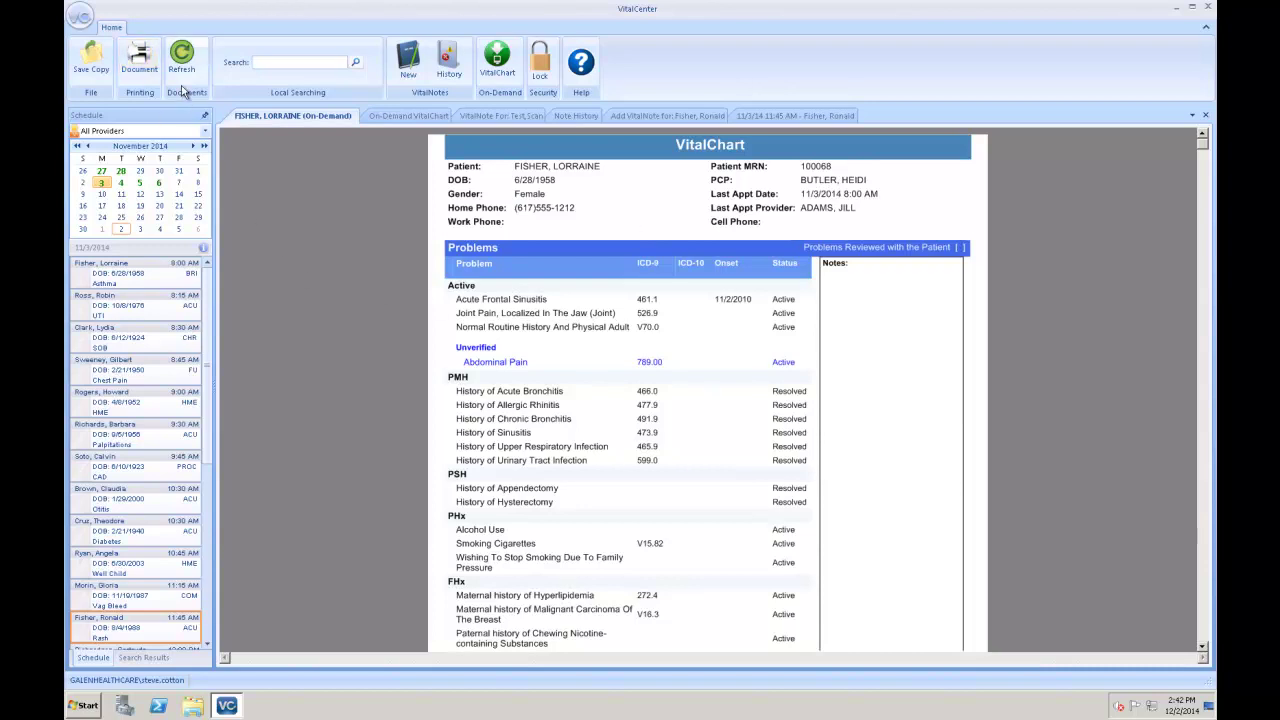
Search the locally stored appointments for the patient's last name.
click(271, 61)
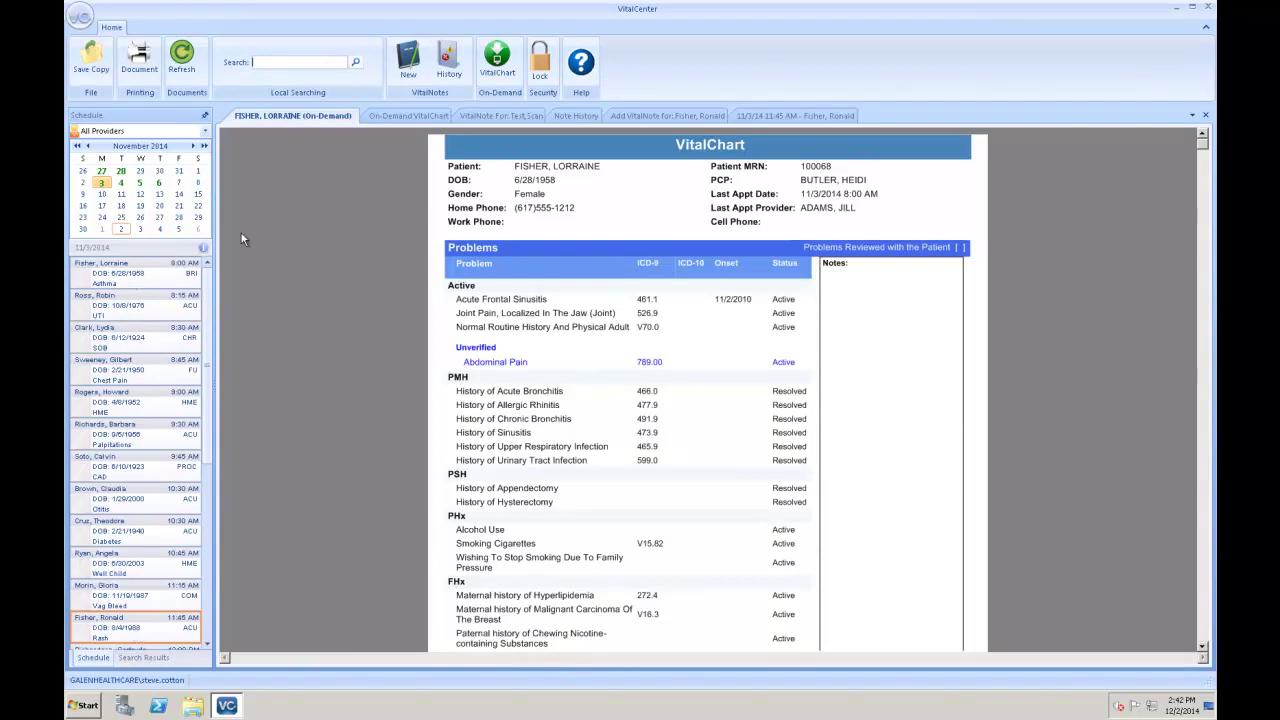
text(fisher)
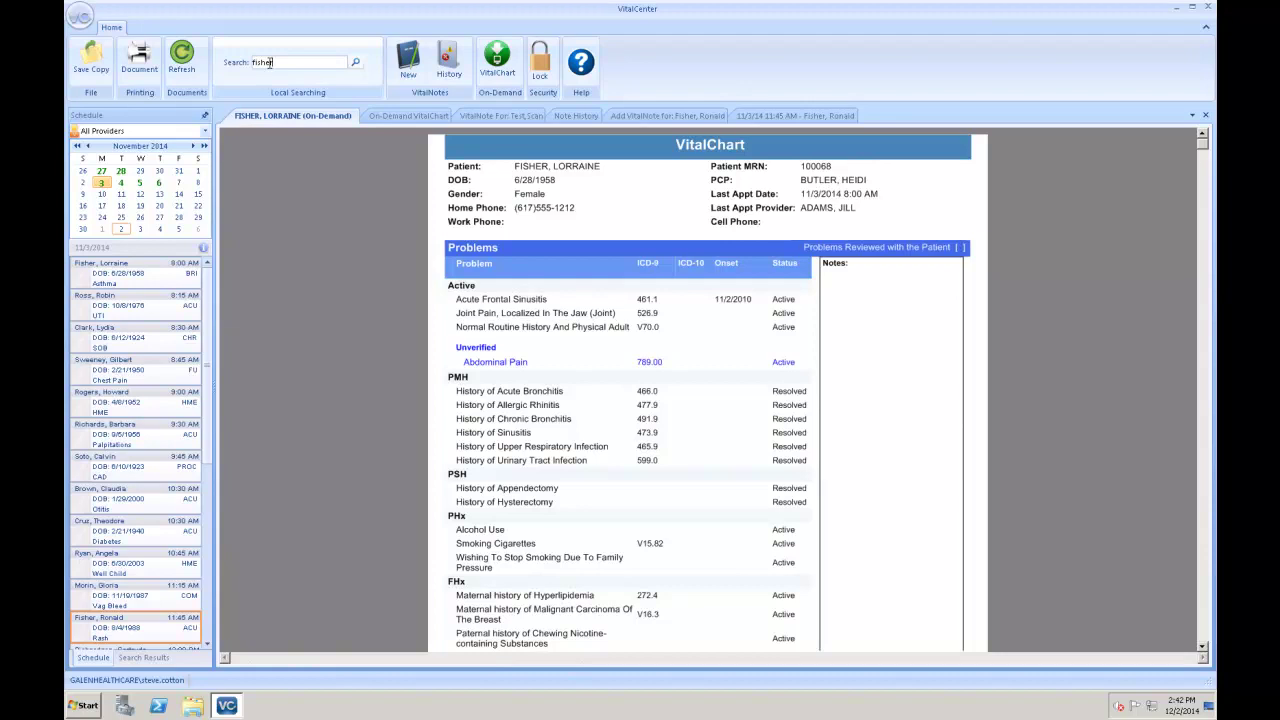
key(Return)
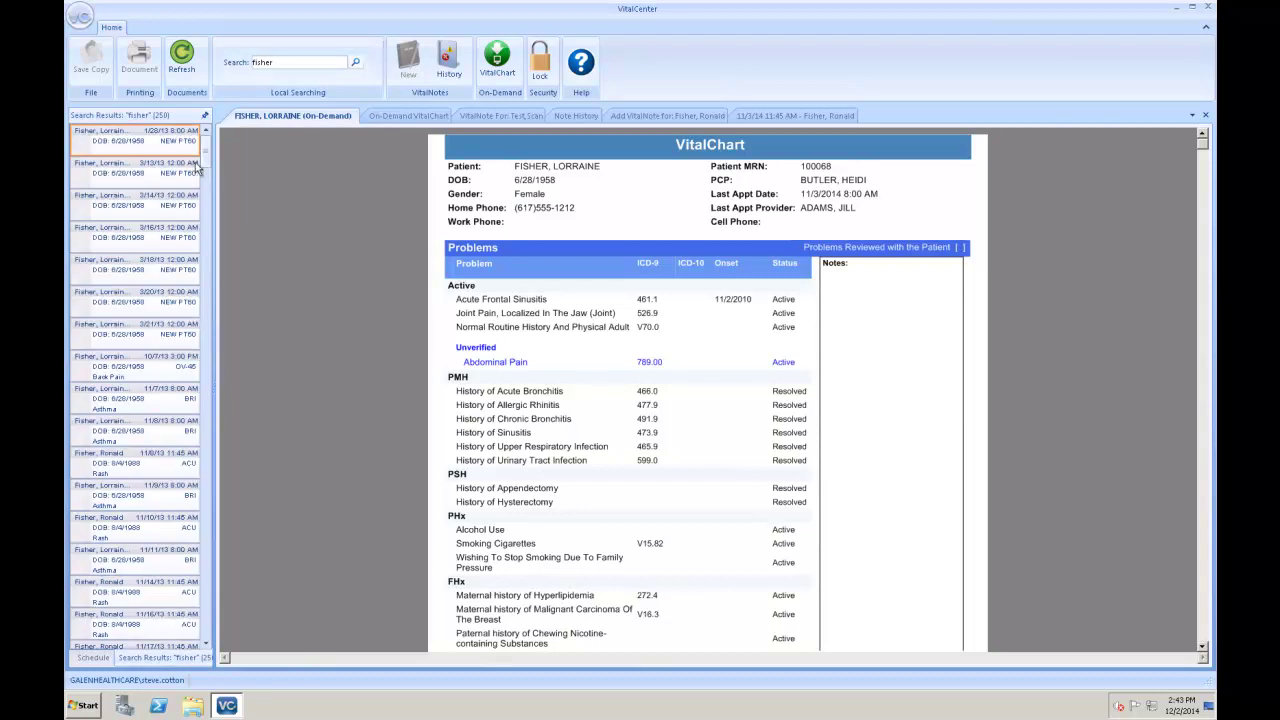
Return to the appointment schedule and open the On-Demand VitalChart request form.
click(88, 659)
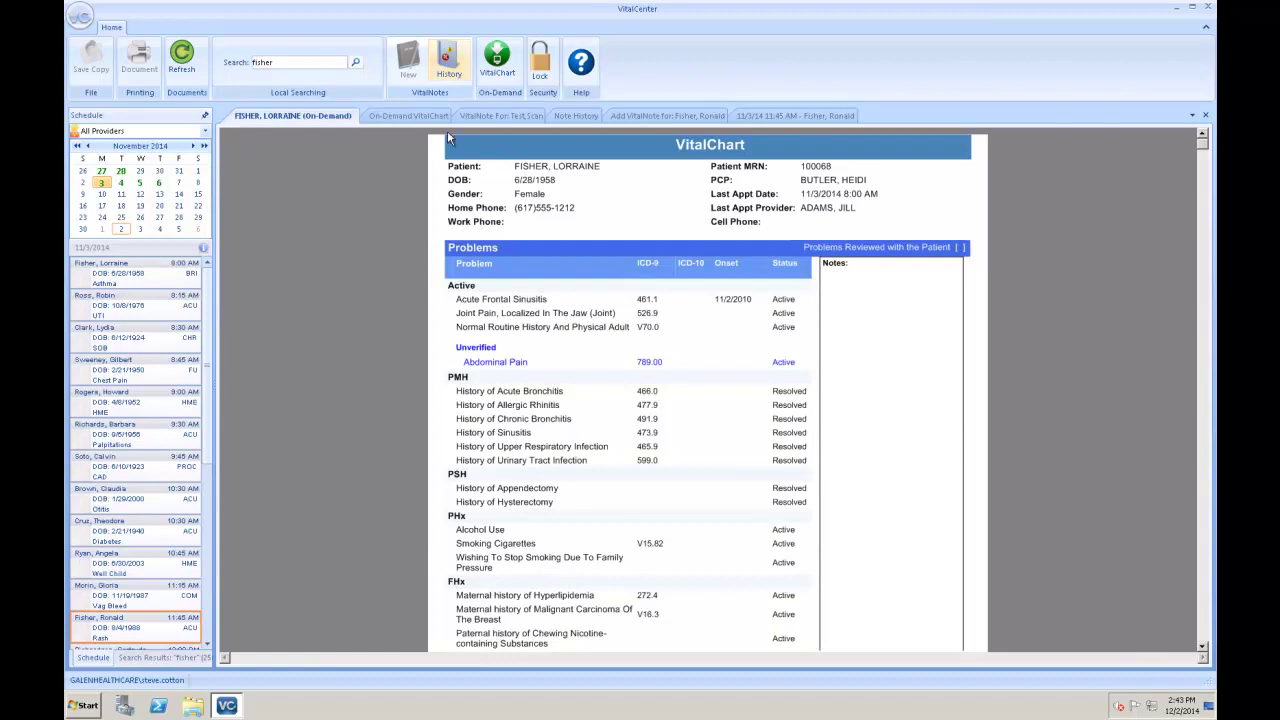
click(497, 62)
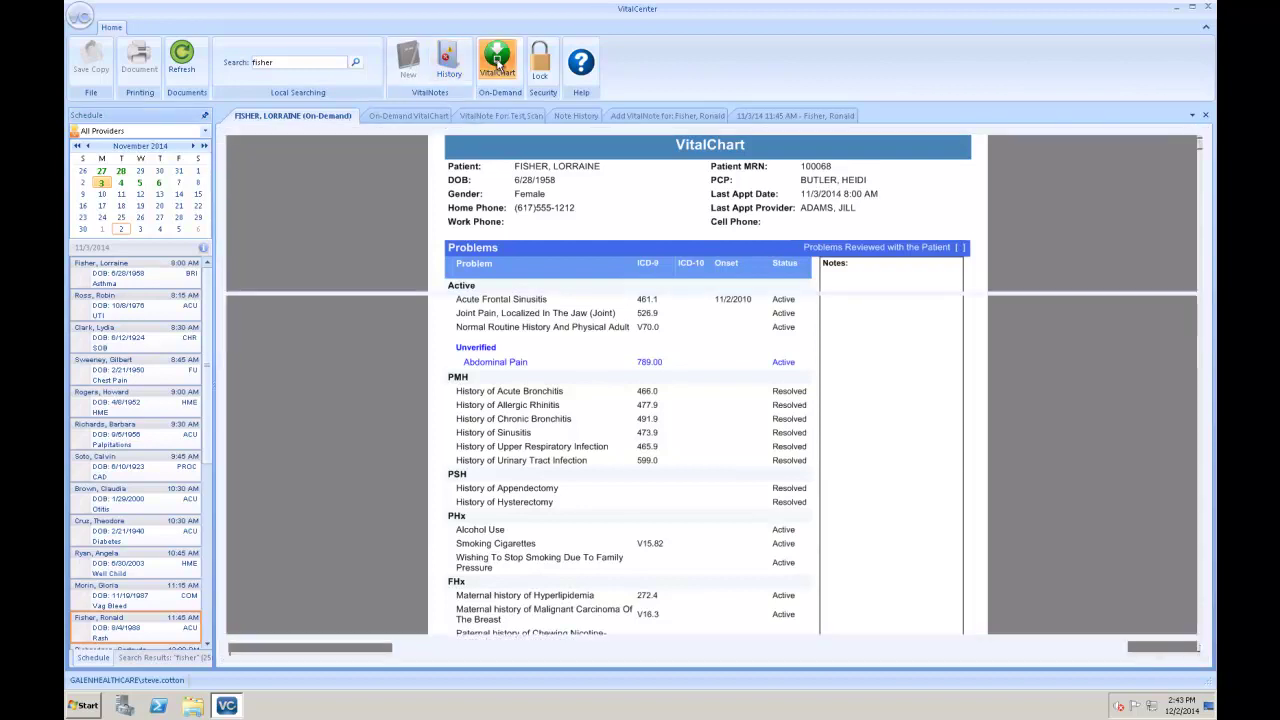